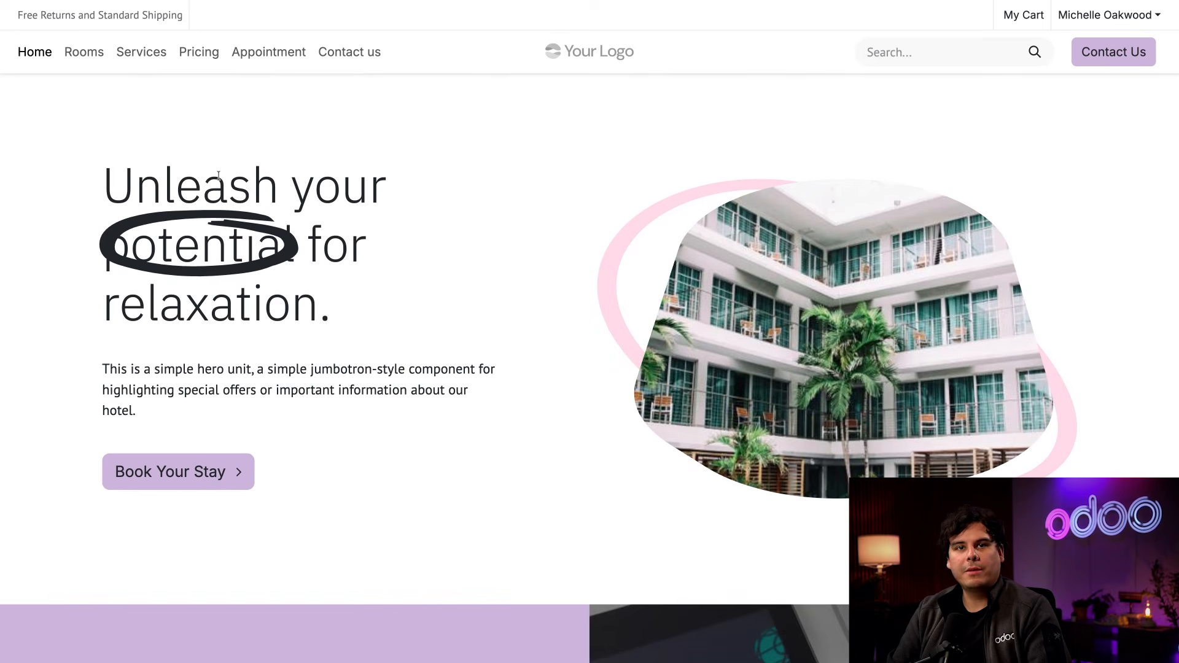
- Open the Deluxe Room from the website's rooms and choose single beds for 2 pers
click(97, 54)
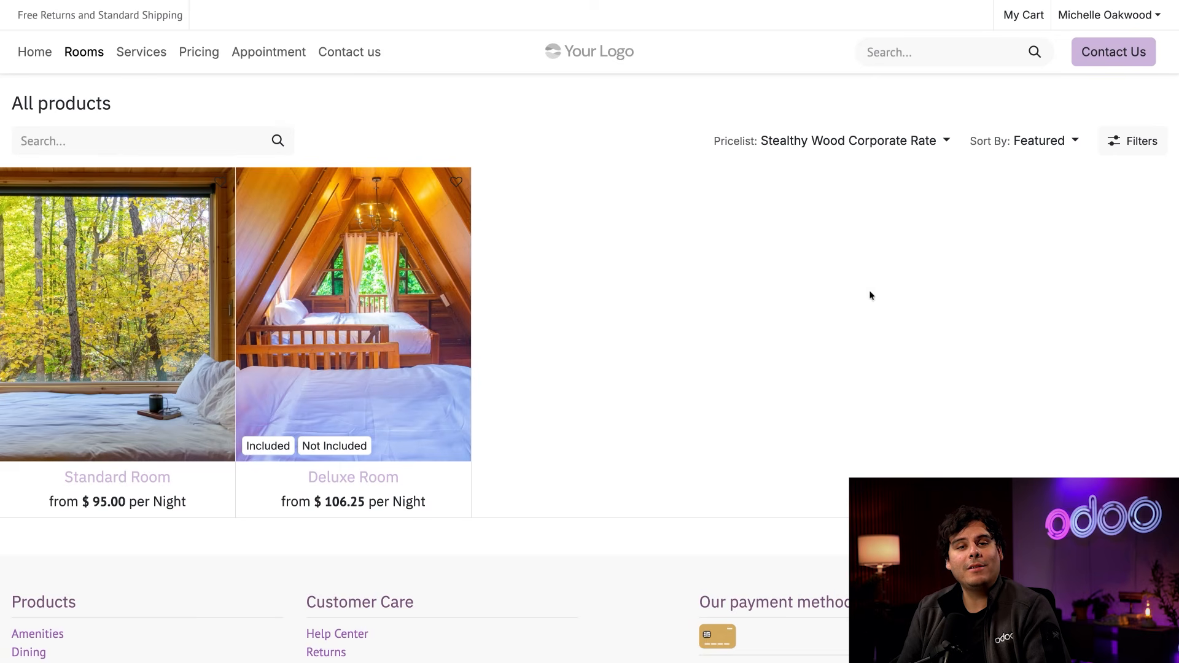
click(380, 332)
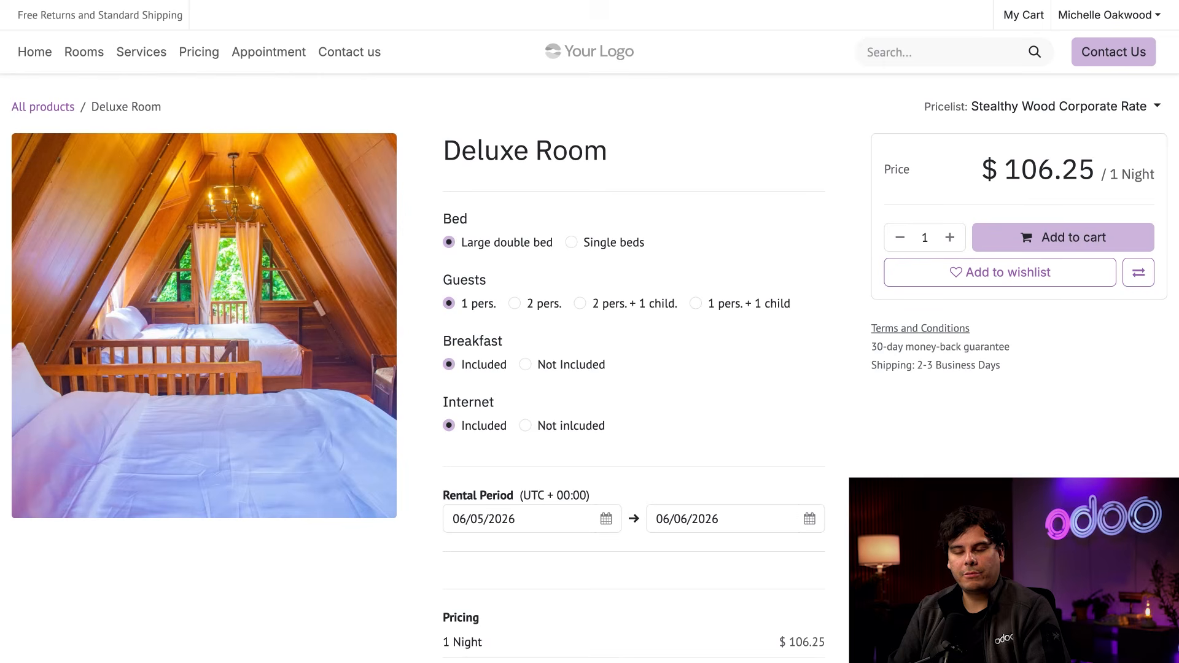
click(571, 243)
click(515, 304)
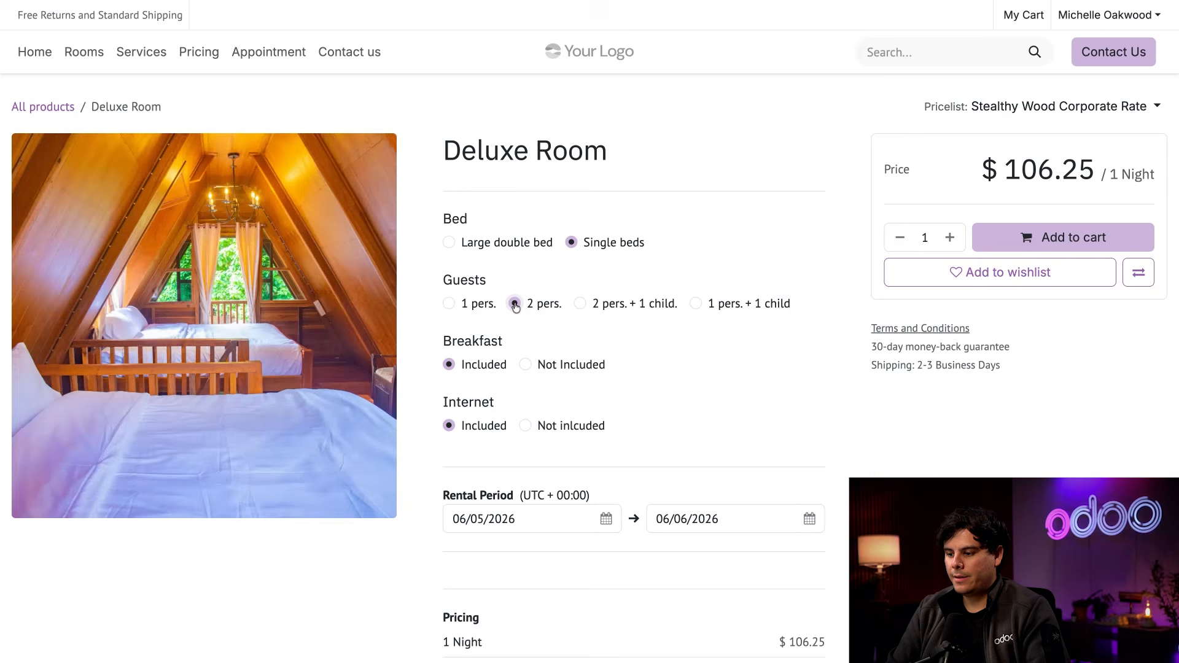
- Set the Deluxe Room's rental period from 06/05/2026 to 06/08/2026
scroll(513, 301, down, 1)
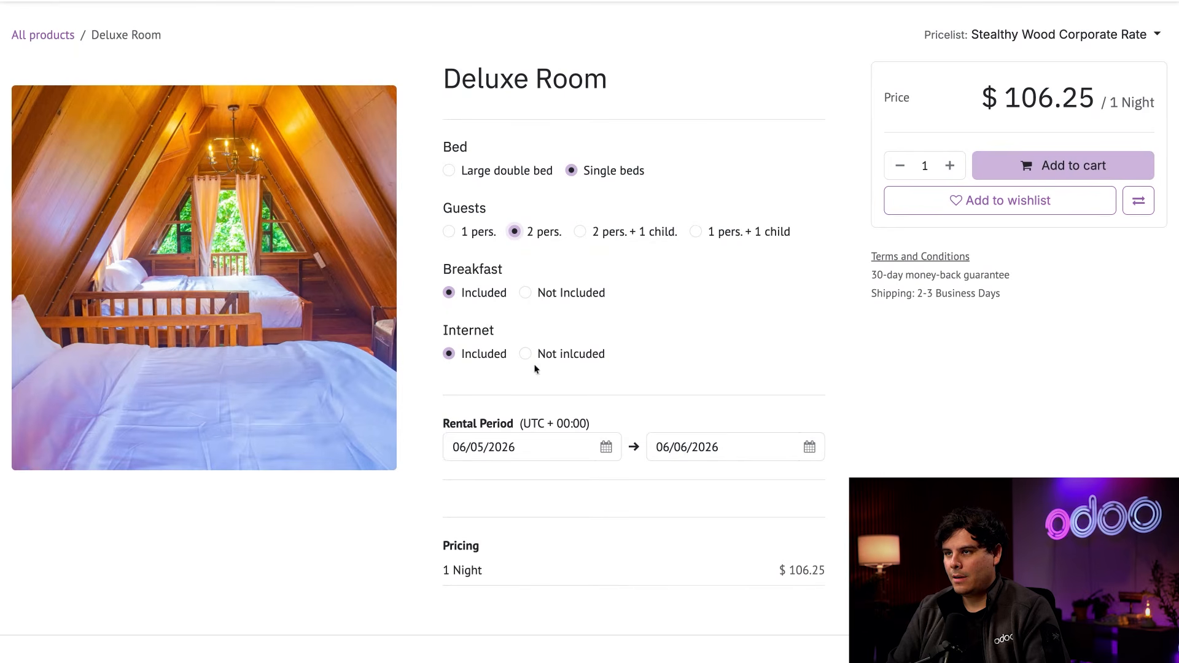
click(613, 453)
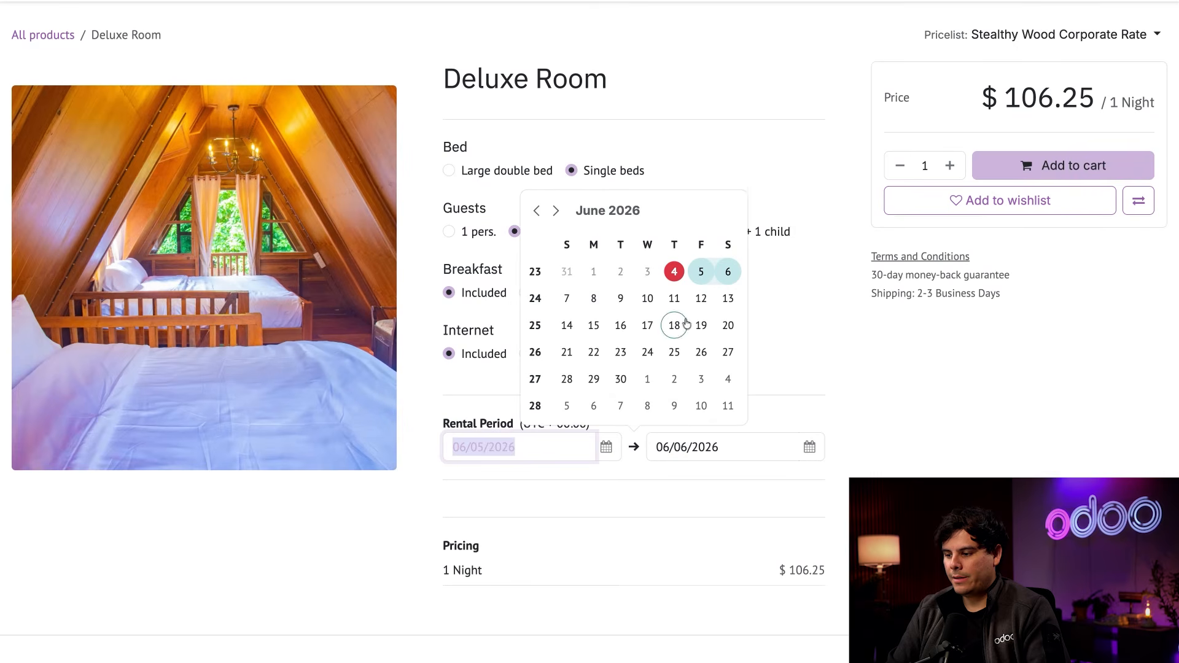
click(701, 273)
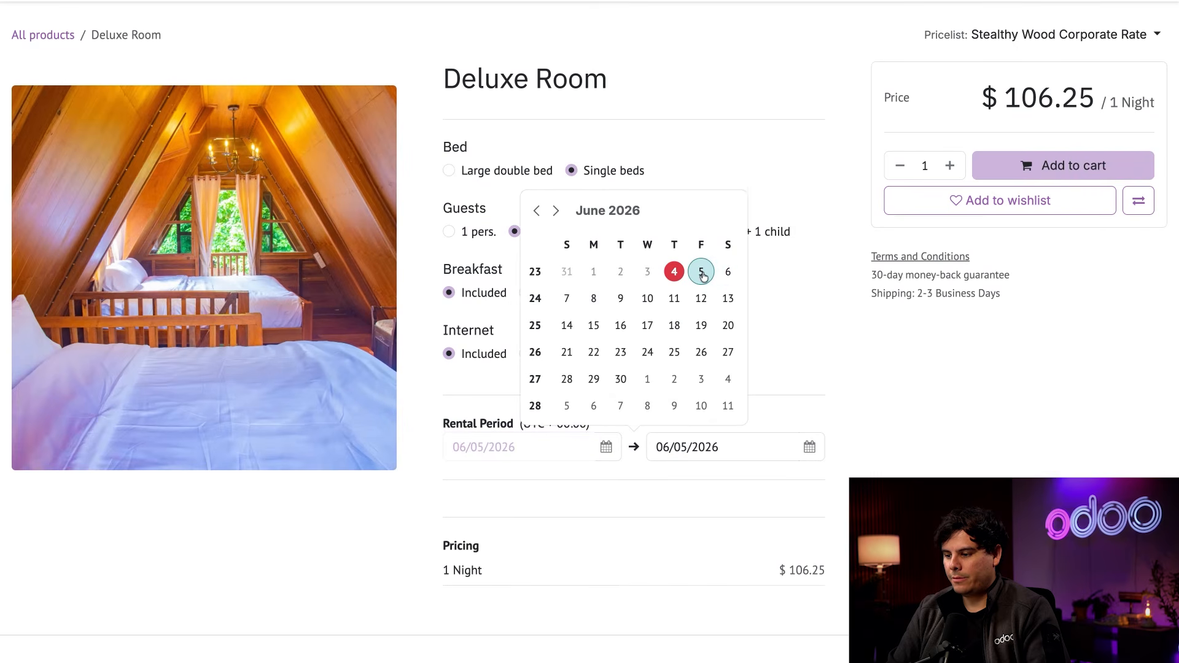
click(593, 298)
click(826, 363)
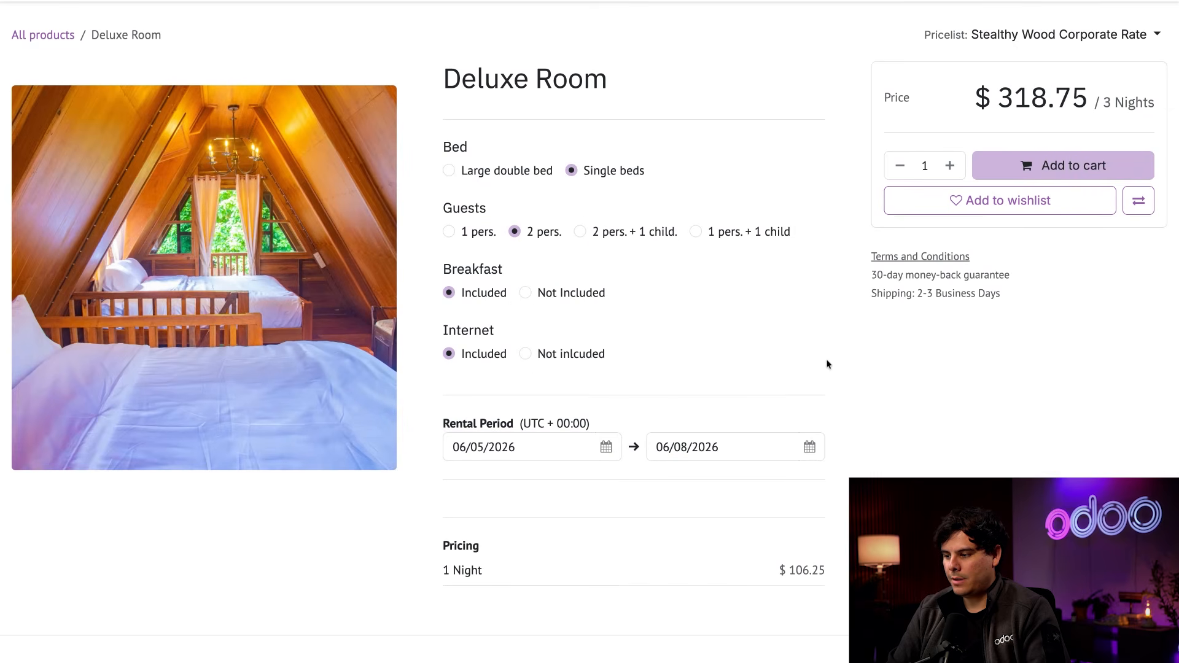
- Add the room to the cart and pay for it through Demo express checkout with payment status Successful
scroll(827, 363, up, 1)
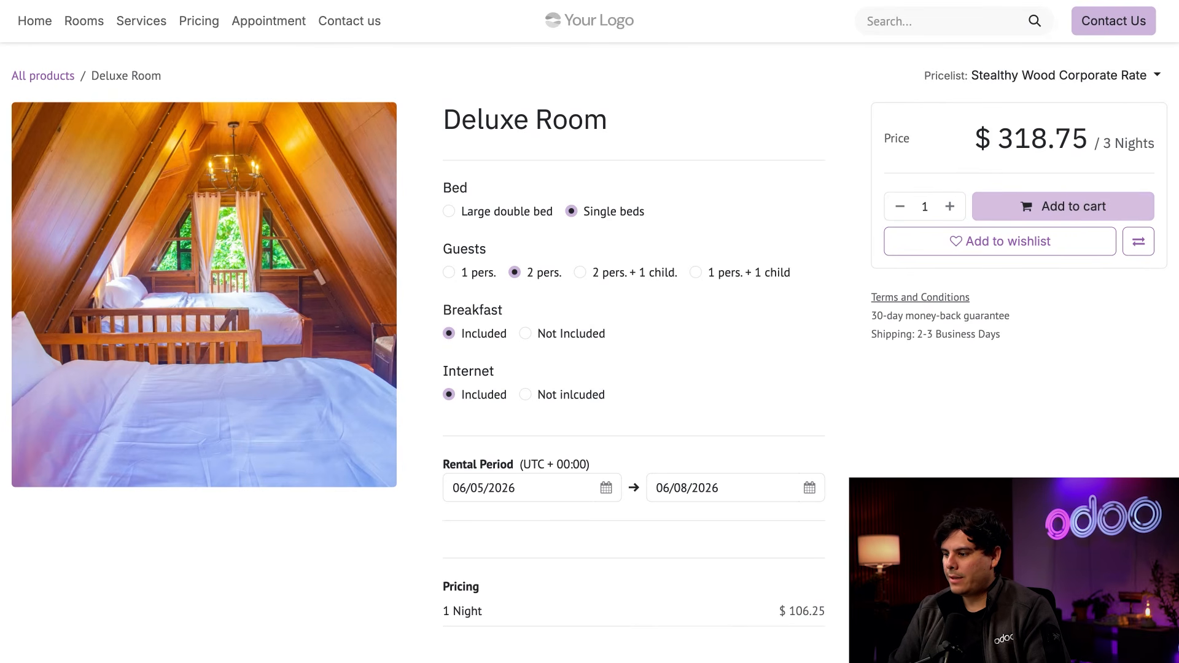
click(1063, 207)
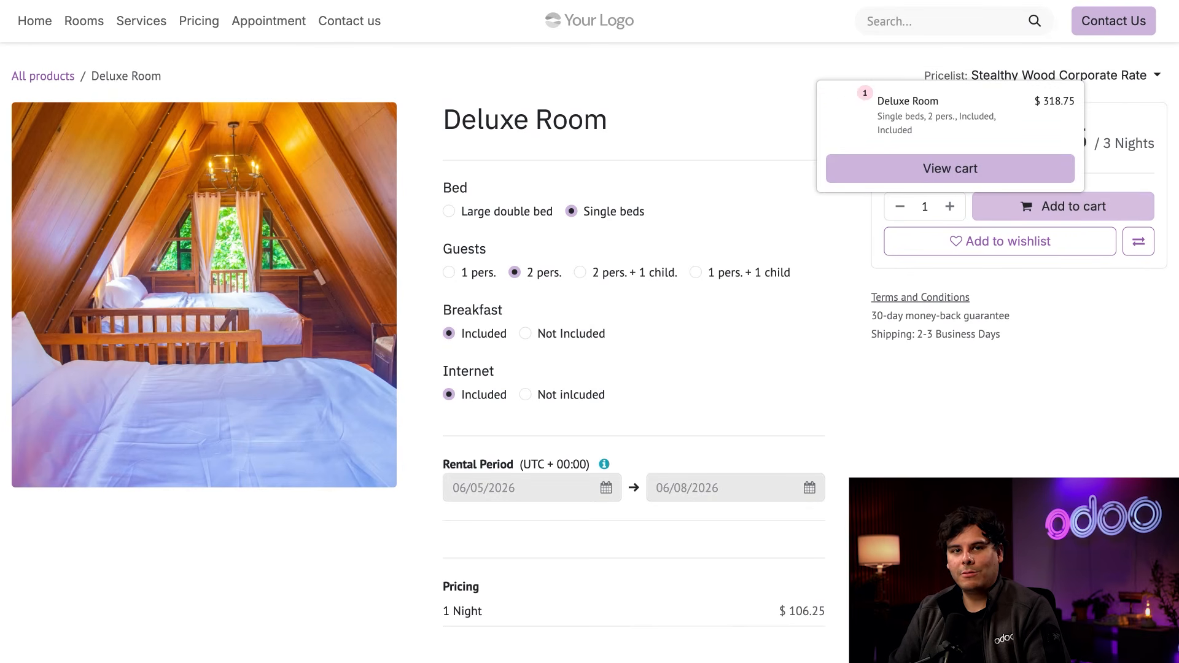
click(935, 172)
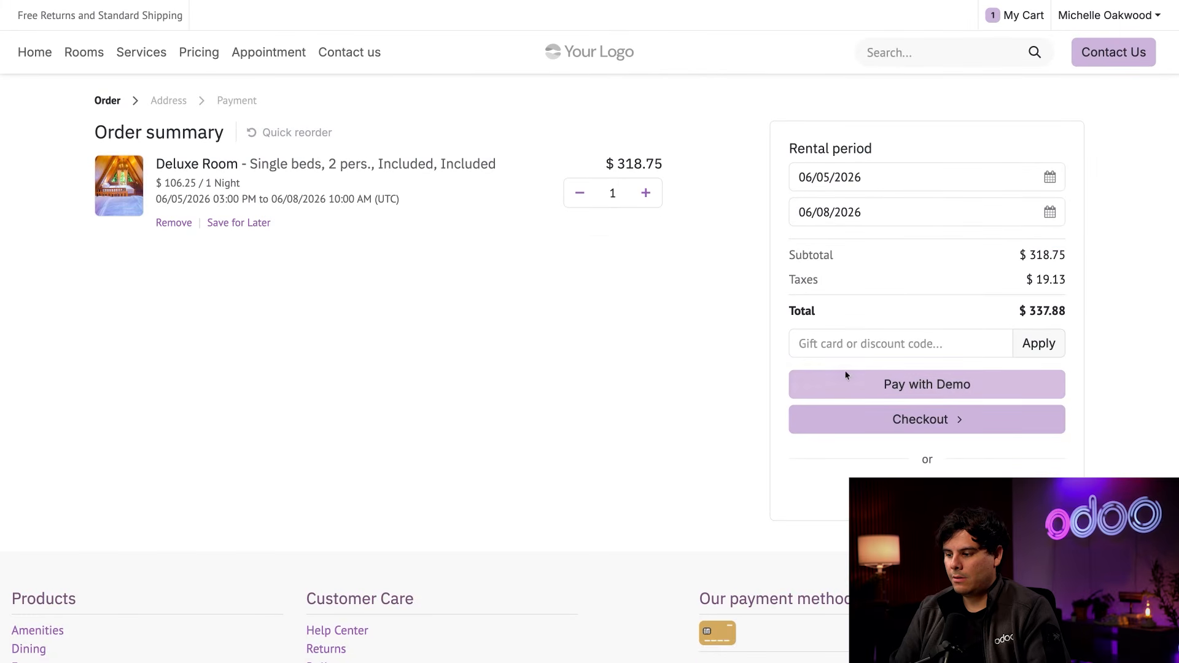
click(877, 386)
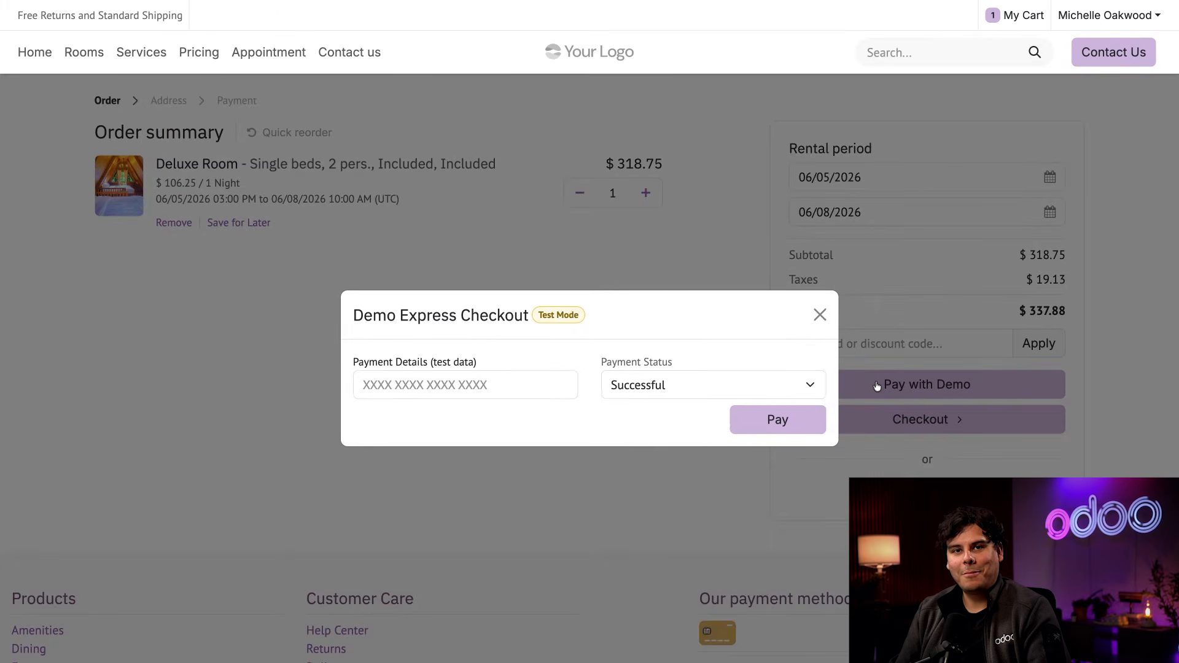
click(759, 422)
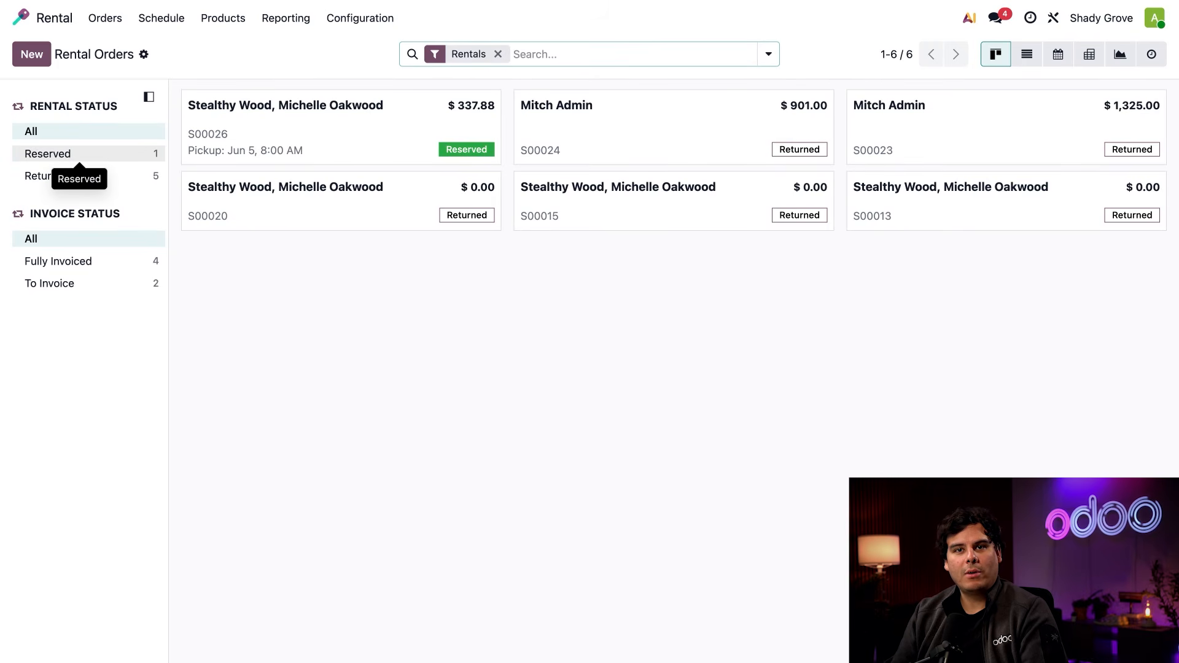
- Open the reserved rental order and view its planned room in the schedule by resource
click(624, 61)
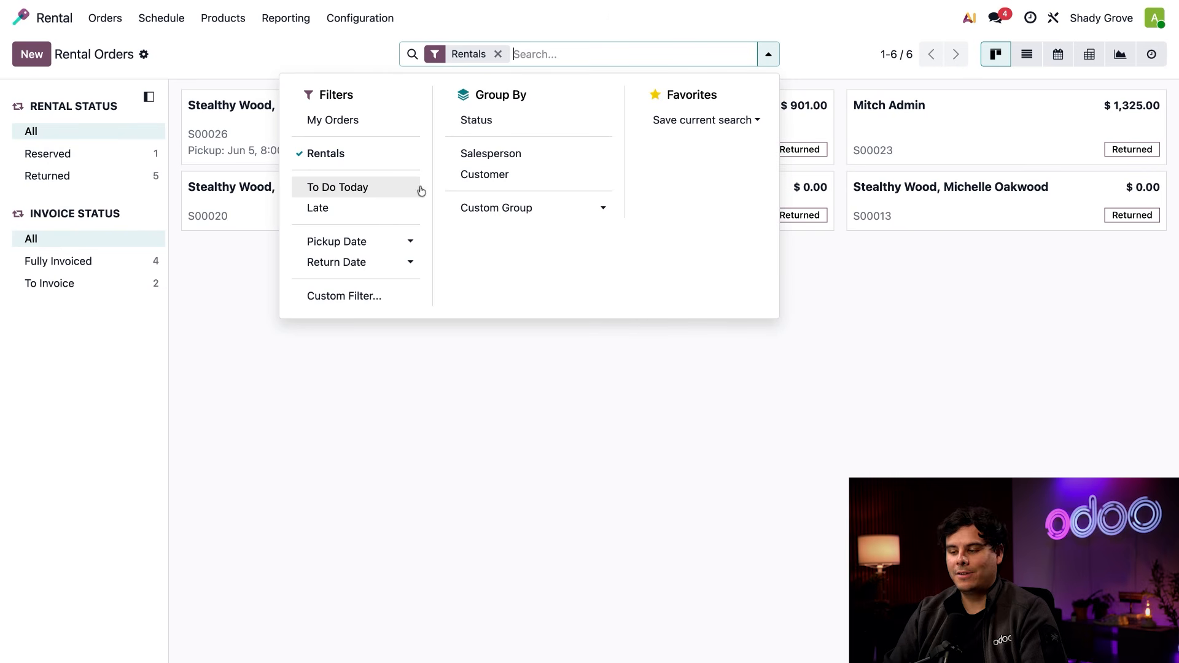
click(642, 430)
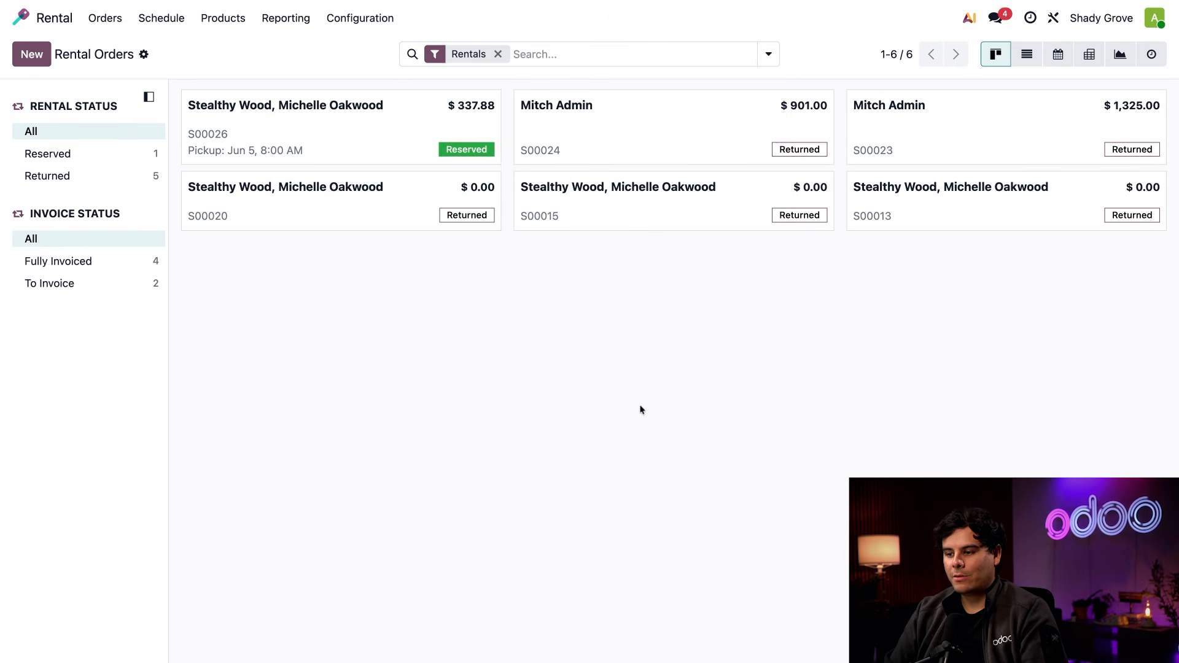
click(386, 137)
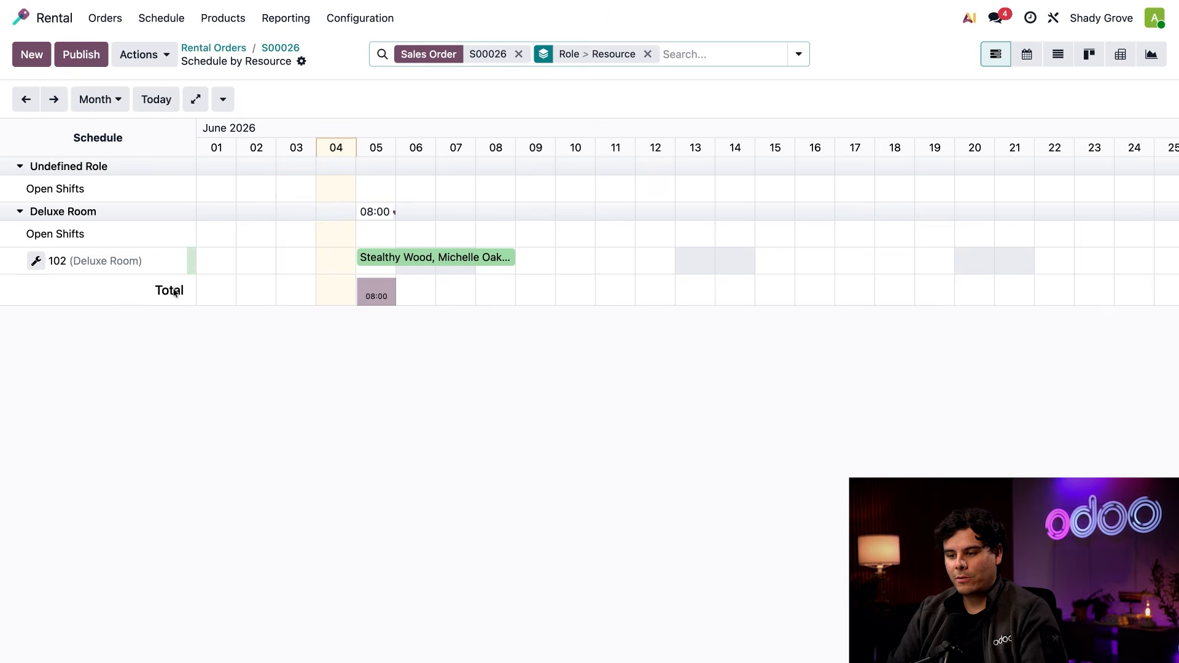
mouse_move(121, 272)
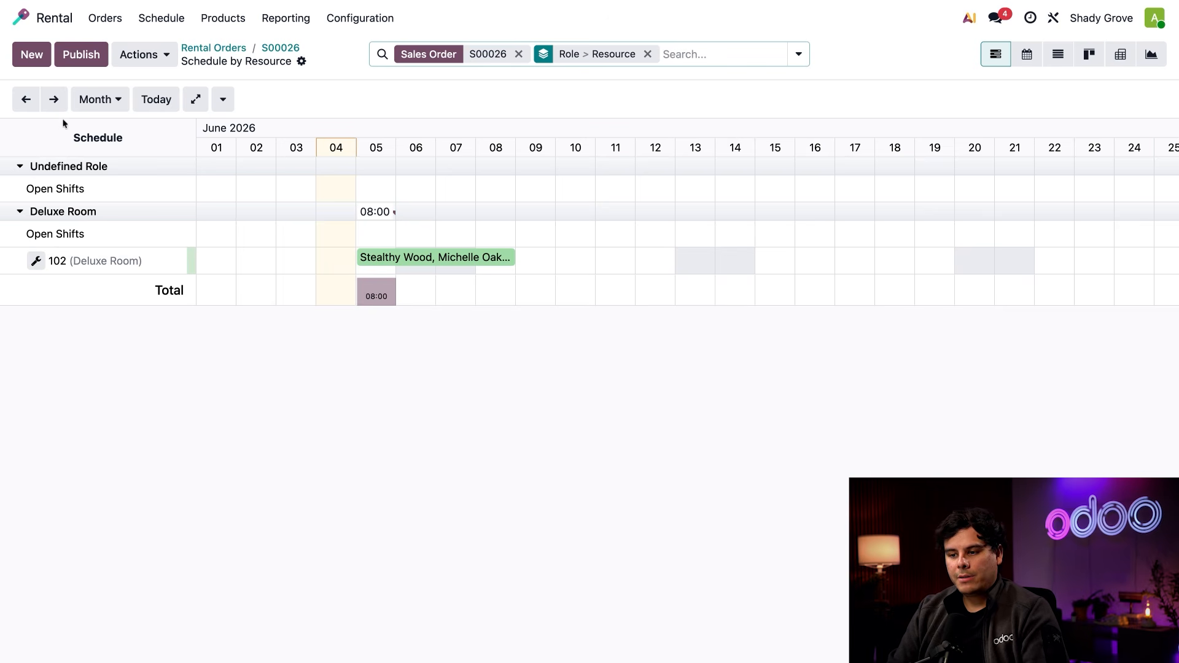
- Create a new shift for resource 104 (Deluxe Room) running from Jun 5 to Jun 8
click(31, 55)
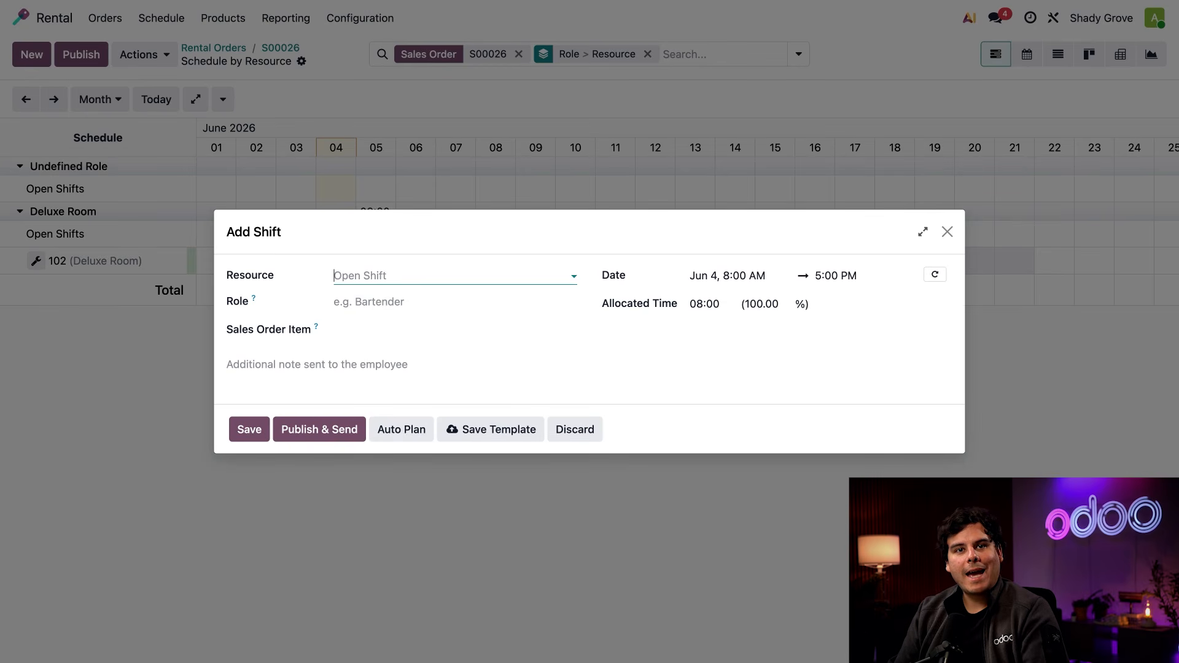
click(369, 275)
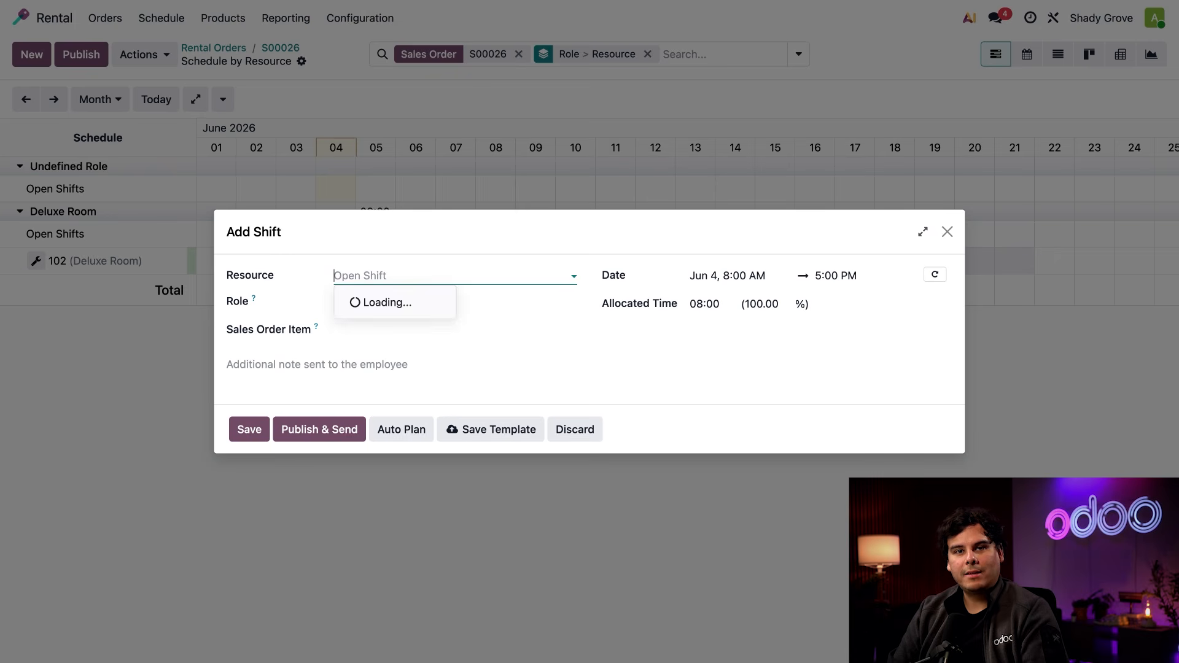
click(381, 387)
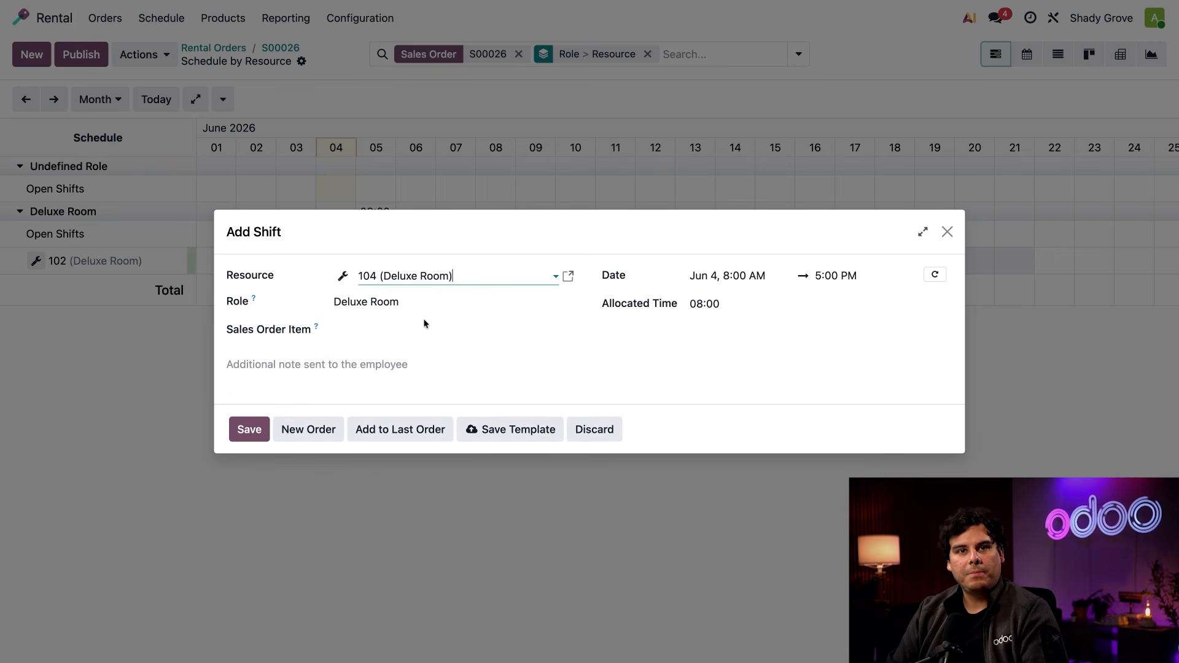
click(758, 283)
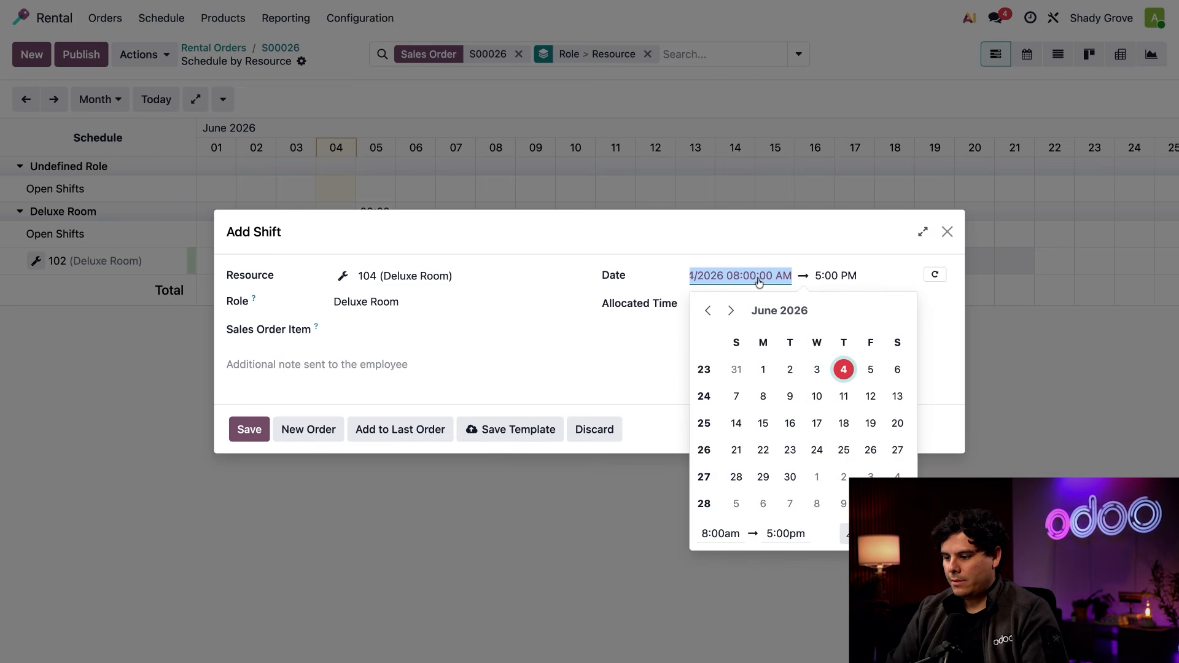
click(869, 369)
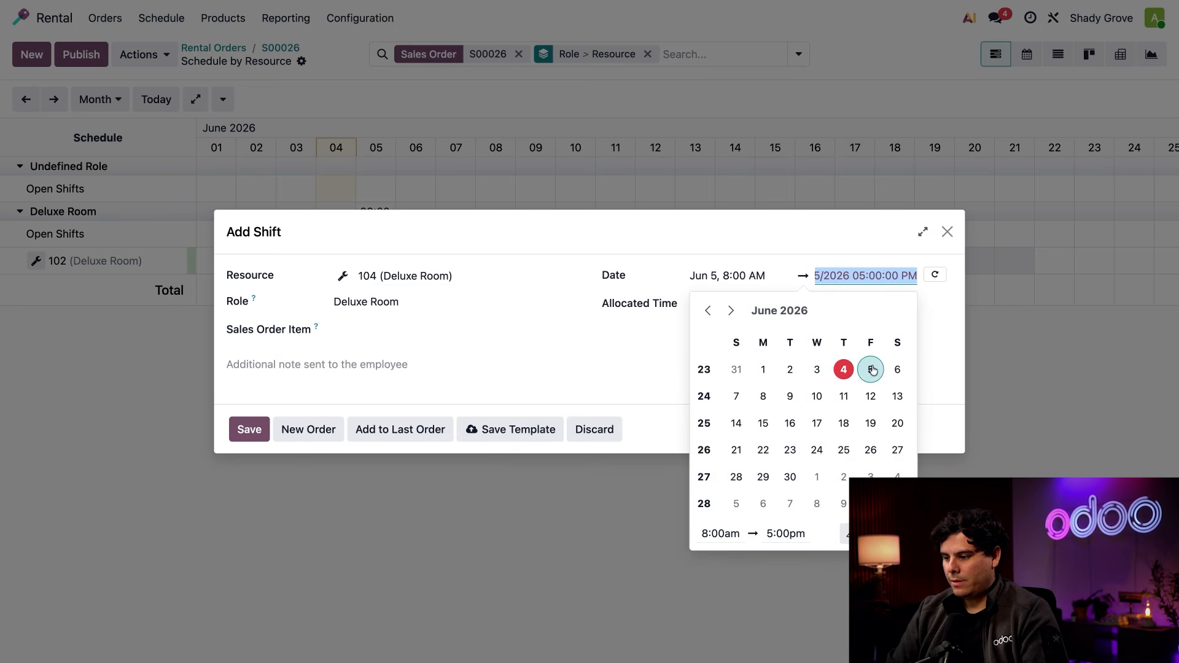
click(763, 396)
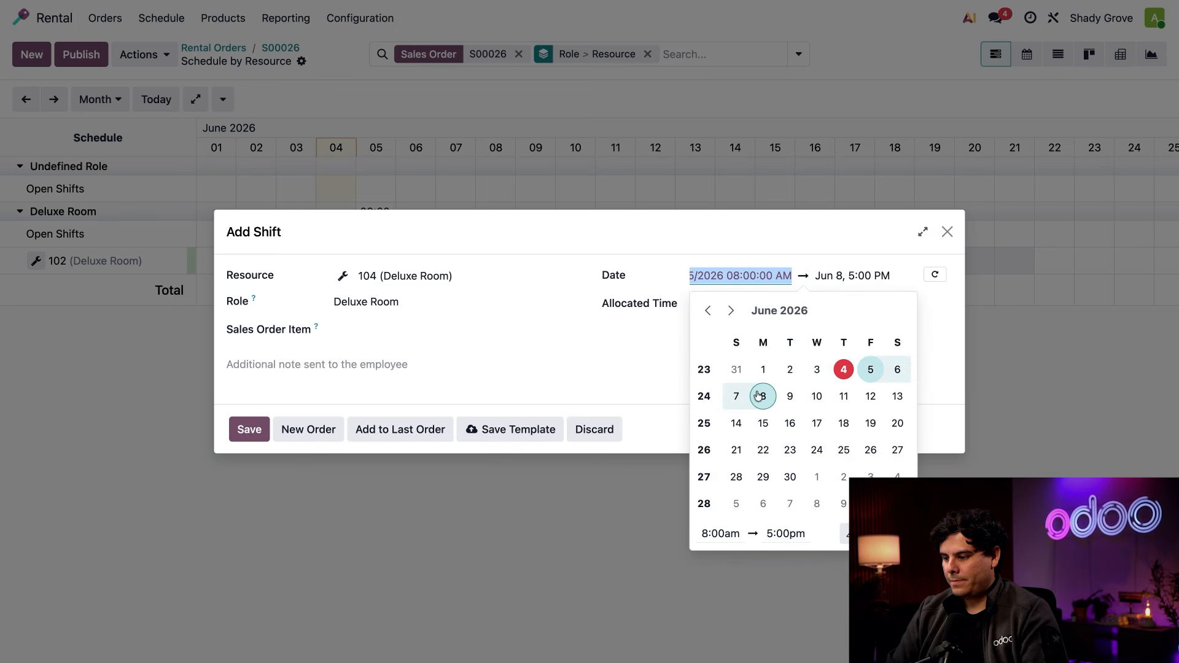
click(609, 365)
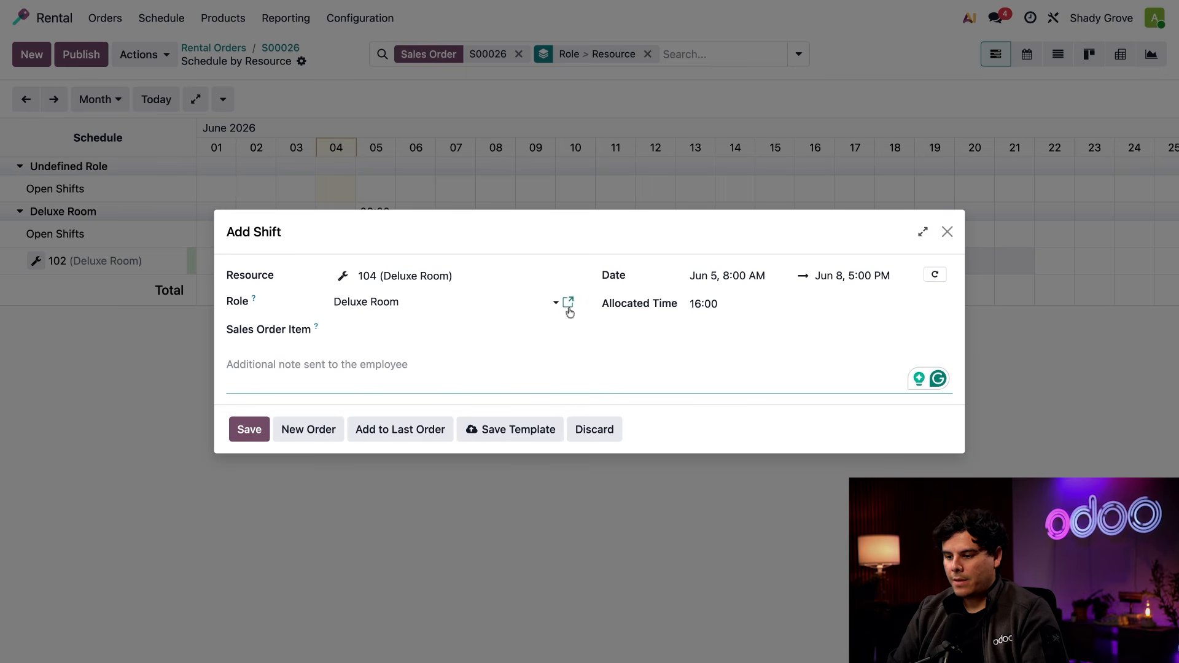
- Link the shift to the reserved order's Deluxe Room sales order item and save it
click(365, 330)
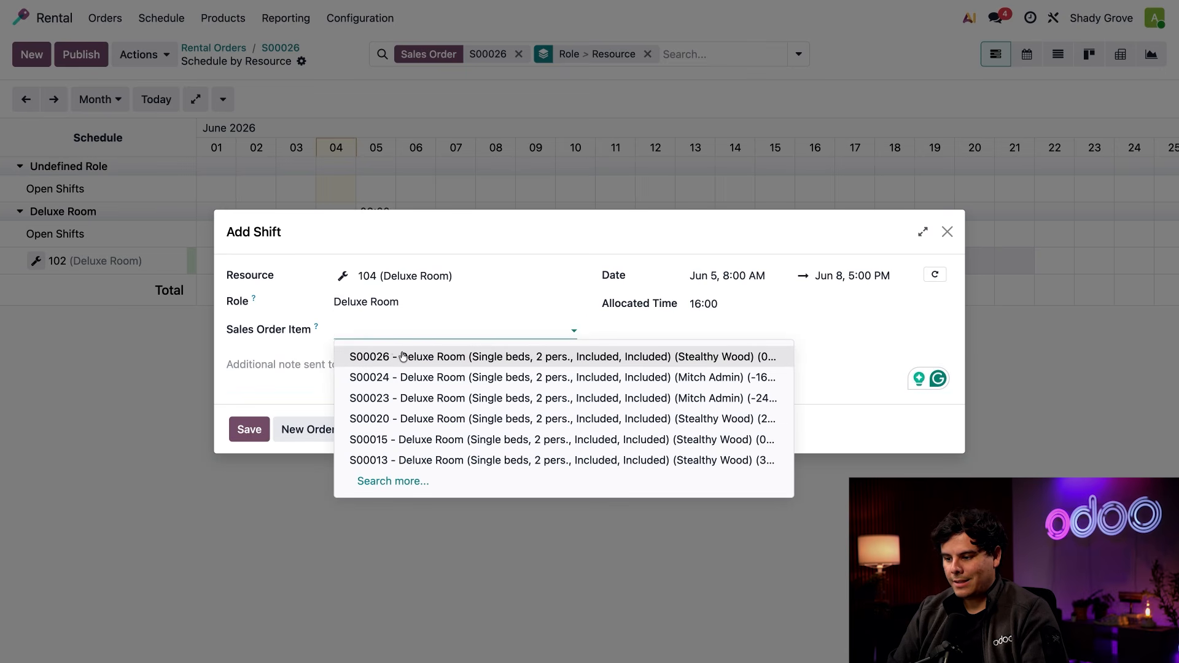
click(403, 358)
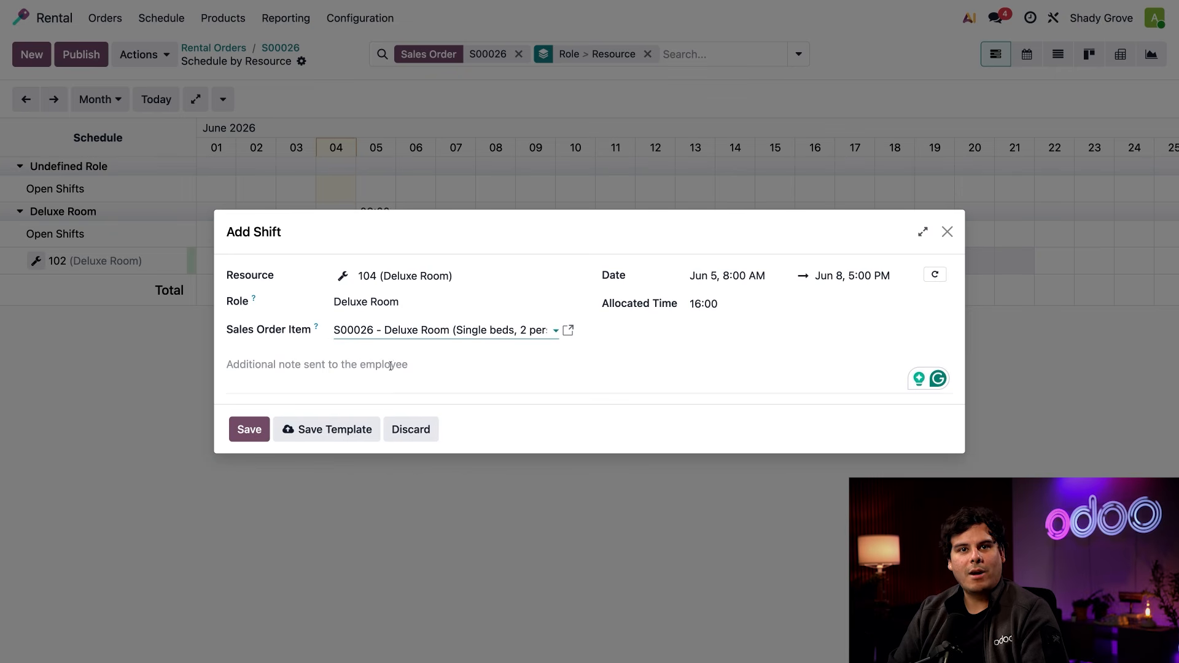
click(361, 369)
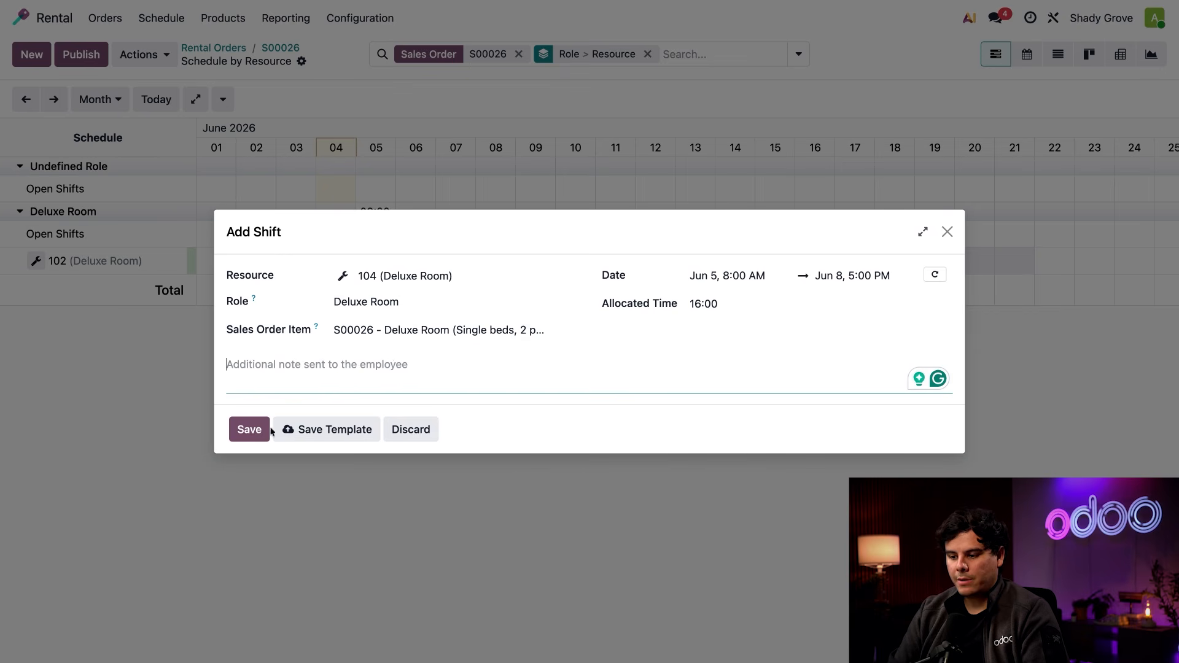
click(249, 430)
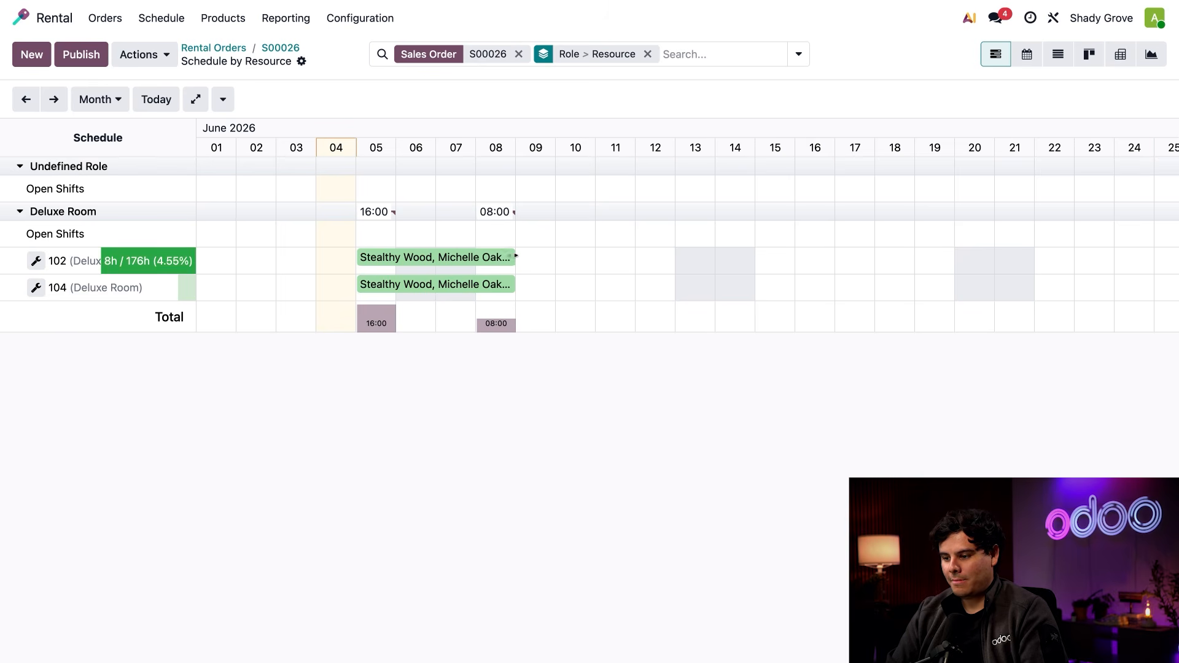
- Extend the room 102 booking in the schedule to end on June 9 and return to its rental order
drag(518, 259, 565, 274)
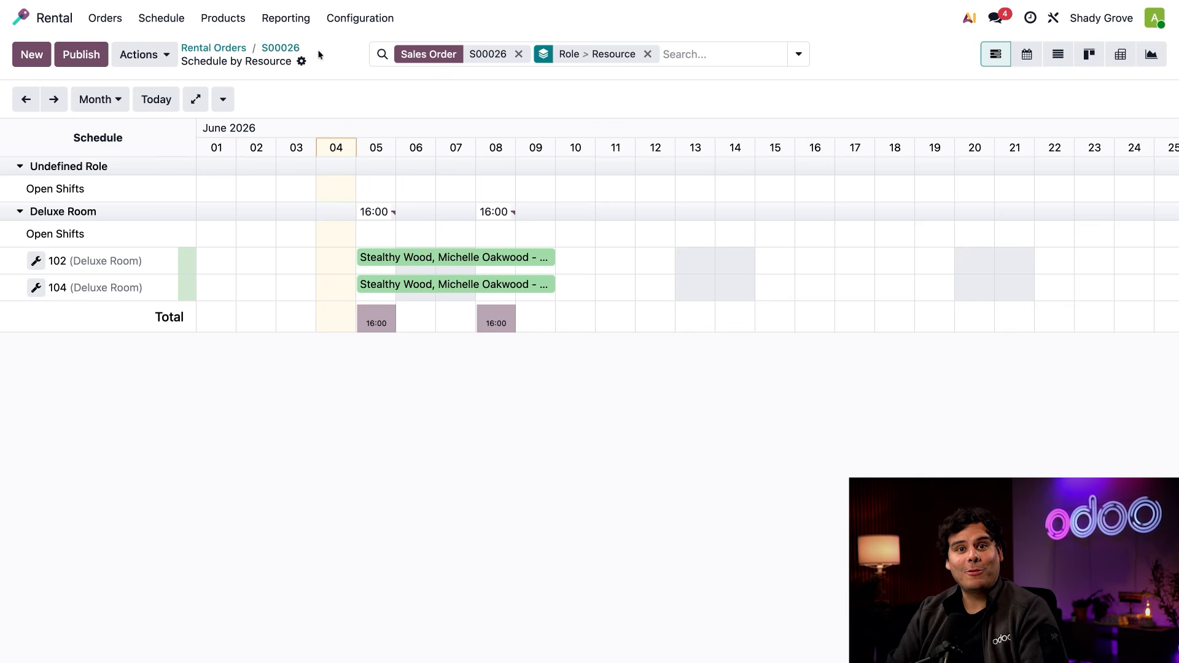
click(278, 49)
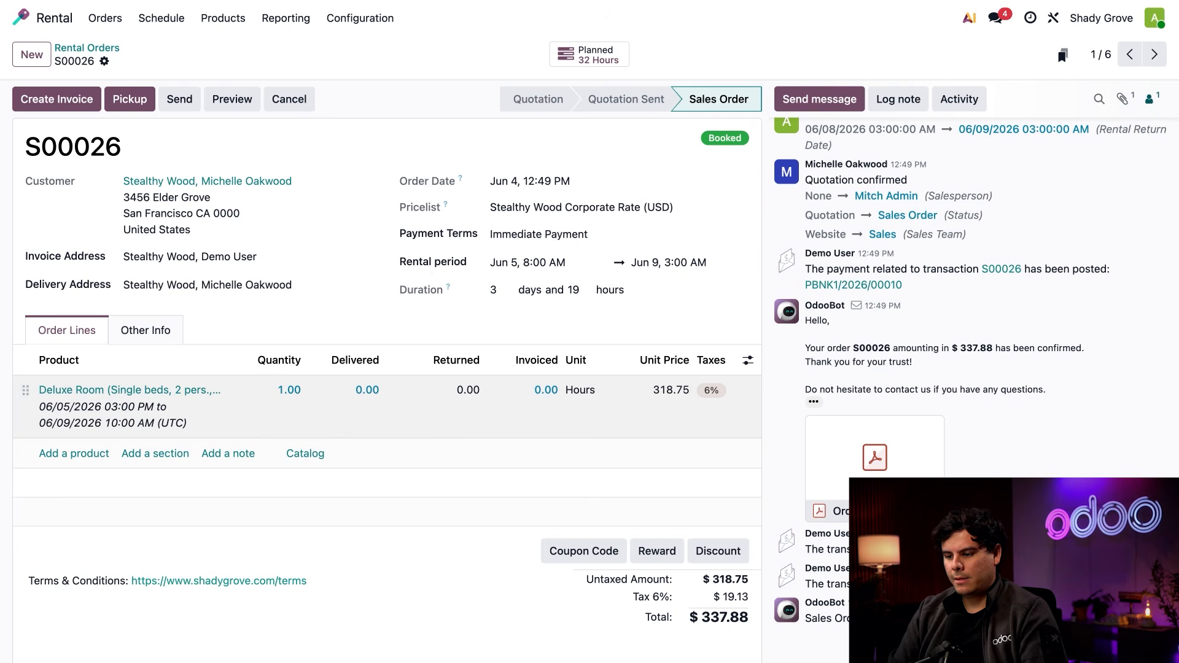
- Set the quantity of the order's Deluxe Room line to 2
click(285, 398)
click(288, 389)
key(BackSpace)
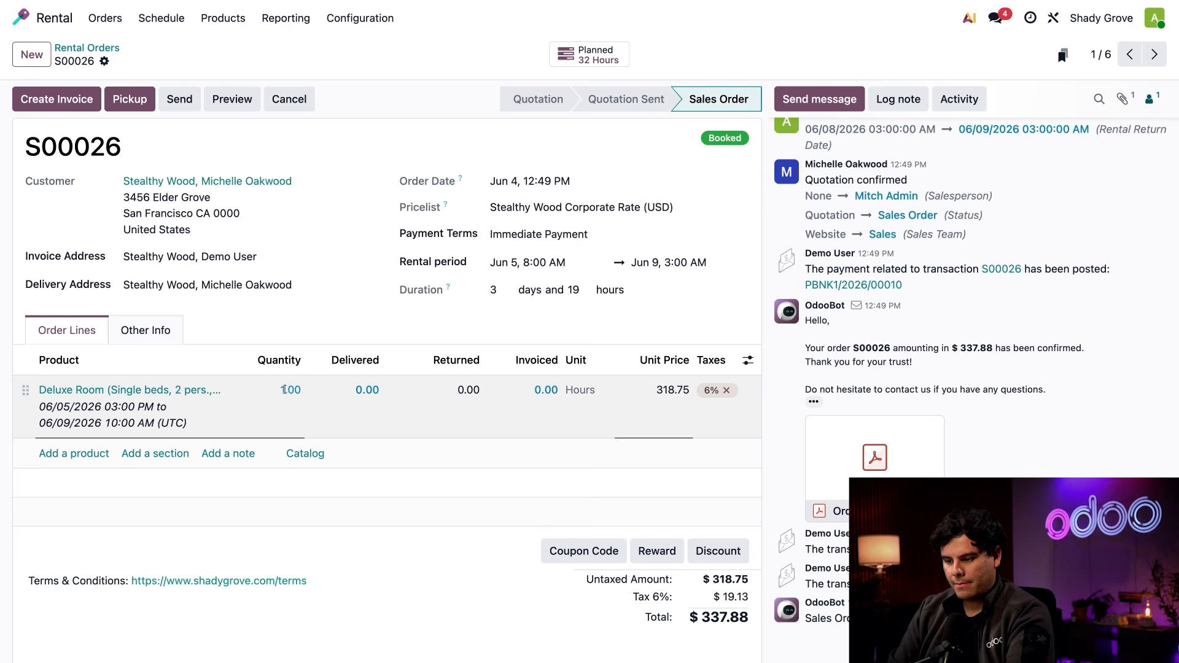
key(BackSpace)
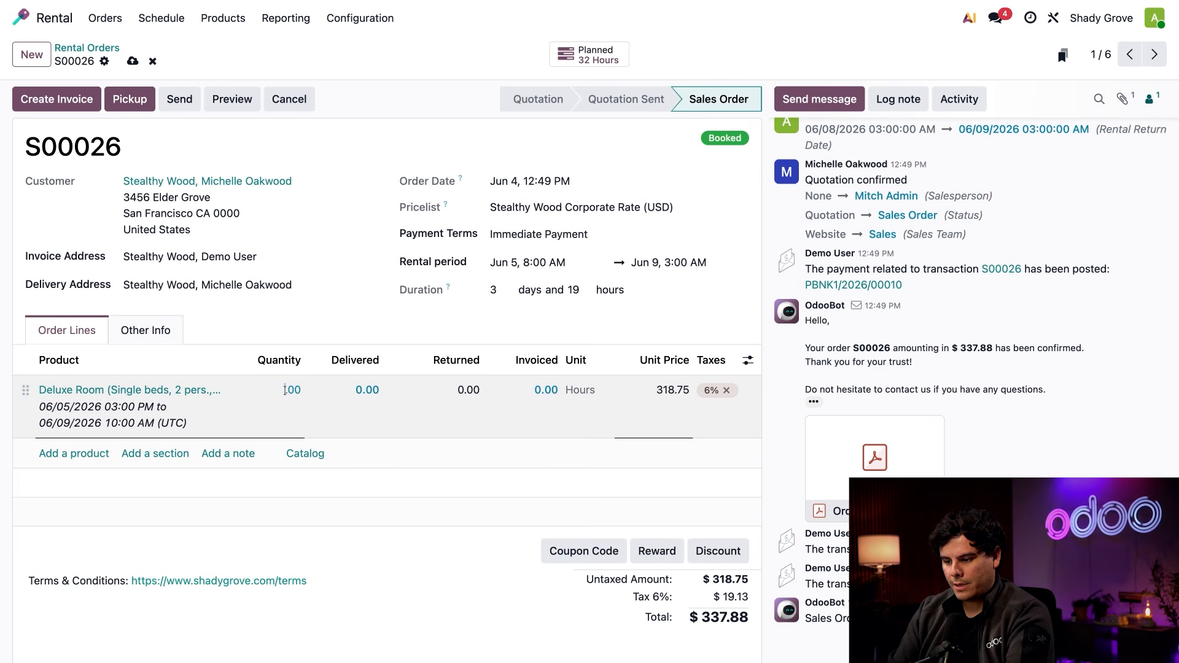
text(2)
click(342, 336)
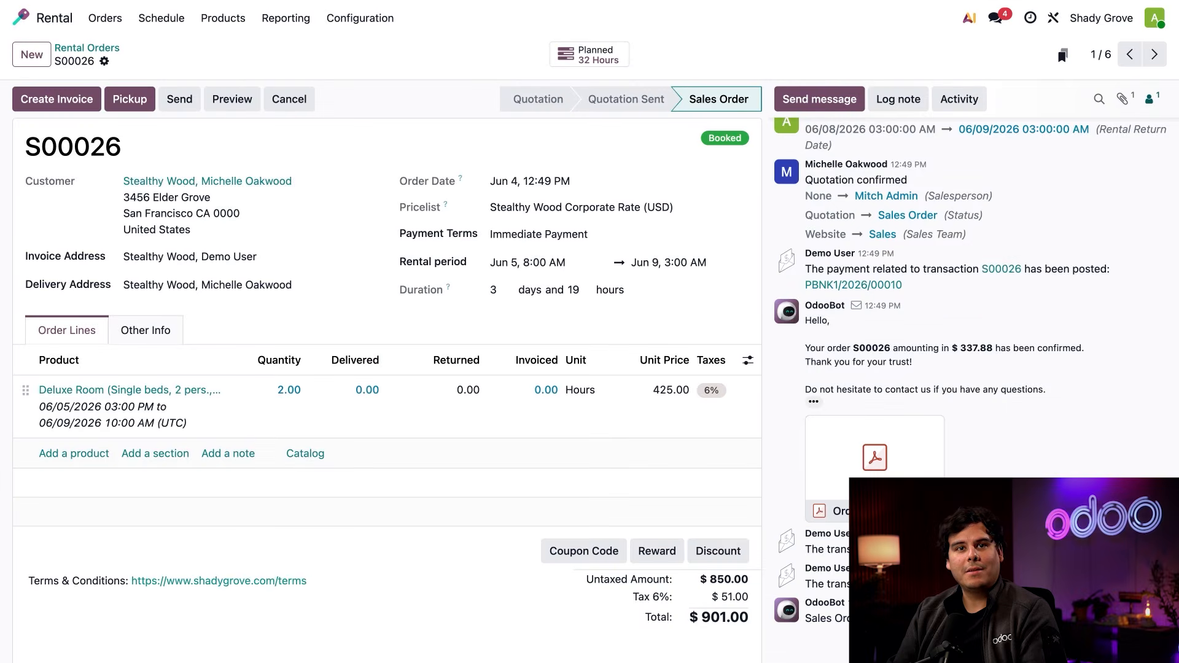
- Validate the pickup and the return of both Deluxe Rooms on the rental order
click(132, 100)
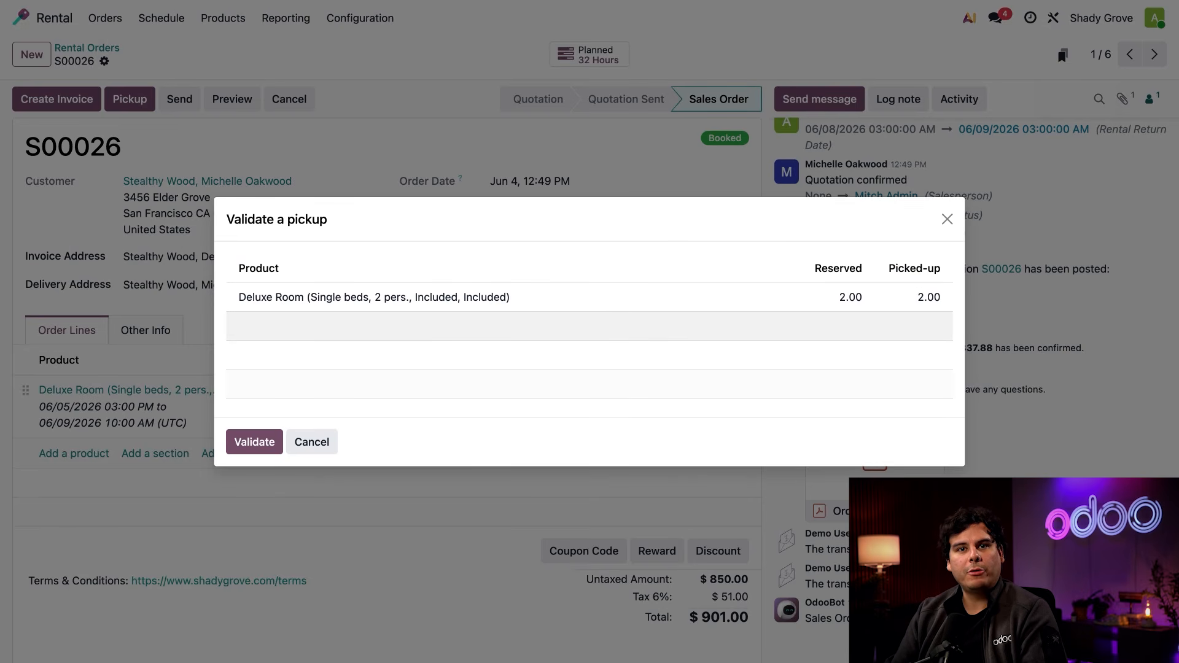
click(254, 442)
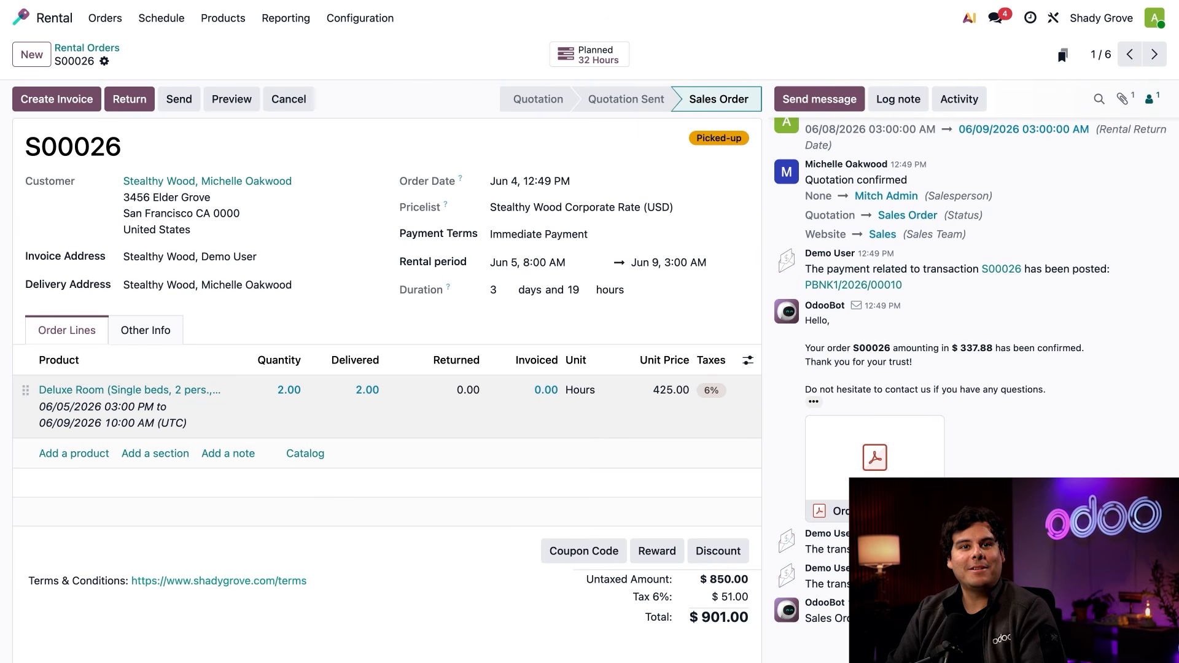
click(129, 99)
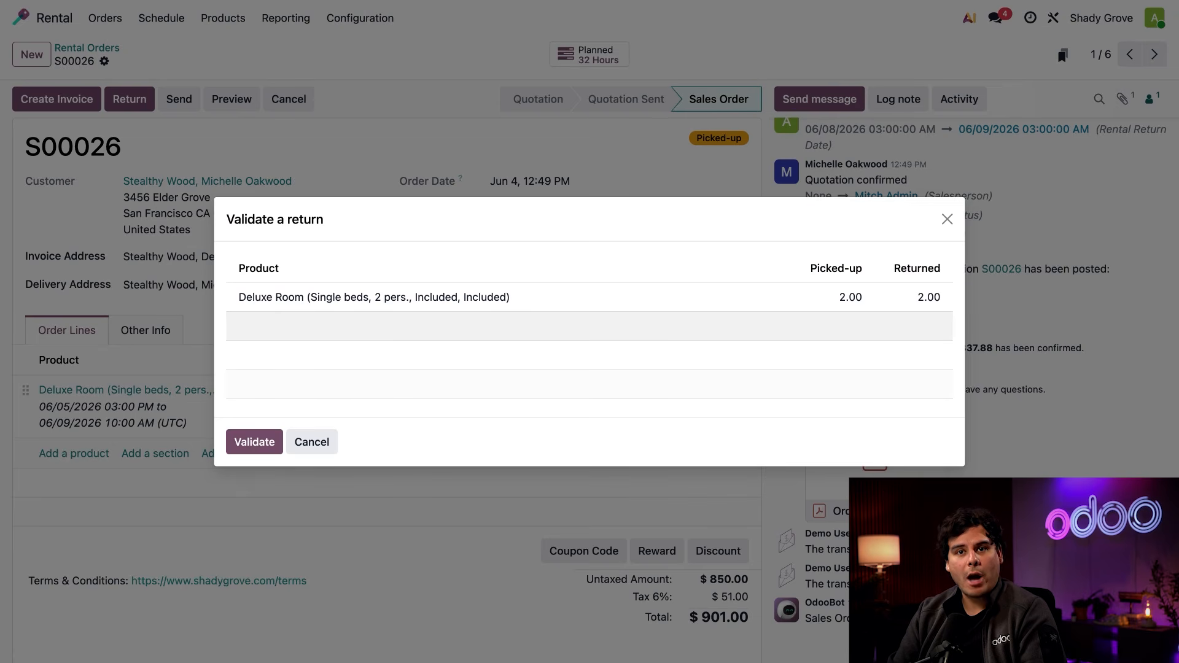
click(252, 442)
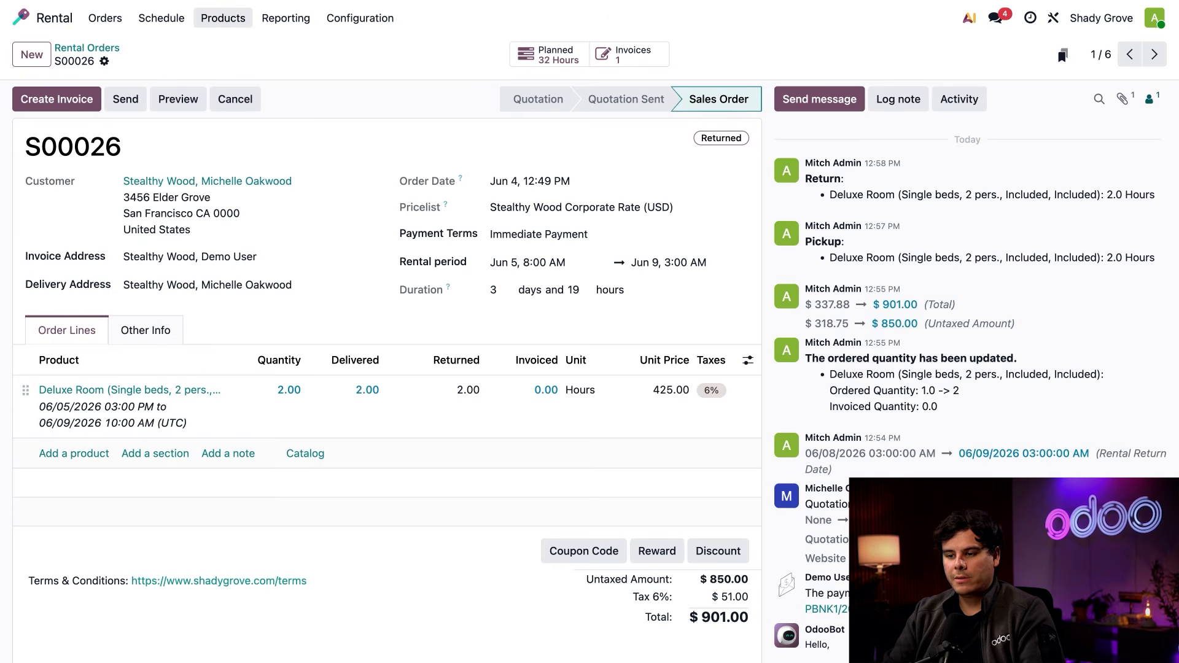
- Create a regular invoice for the rental order and confirm the draft
click(56, 110)
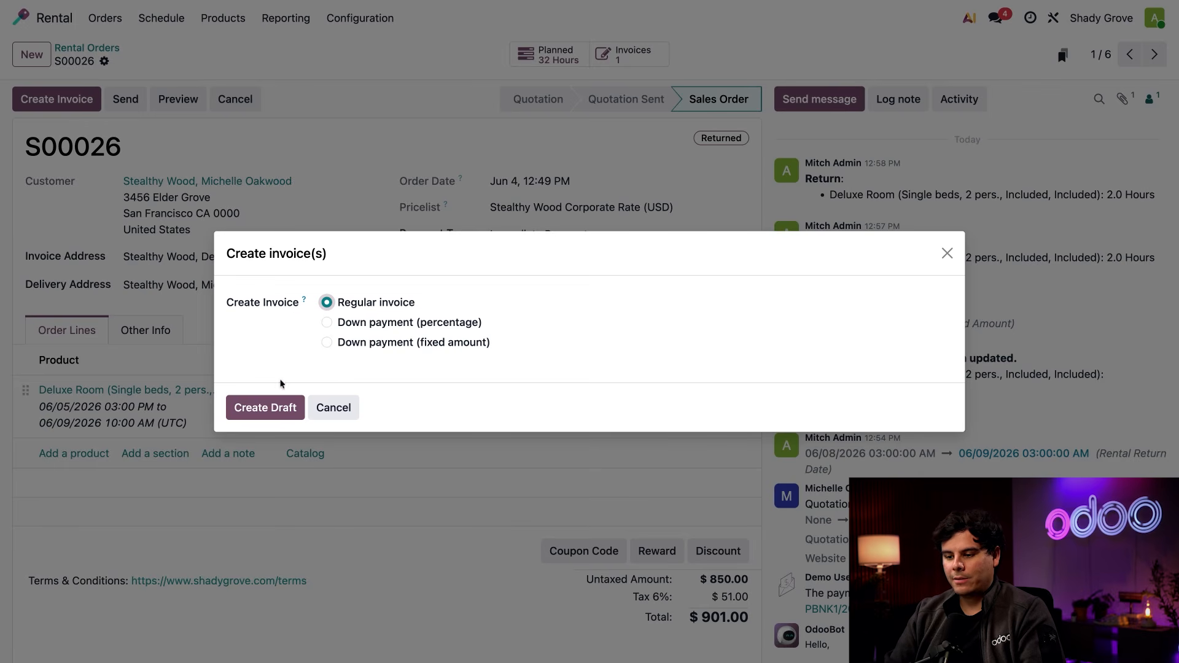
click(269, 408)
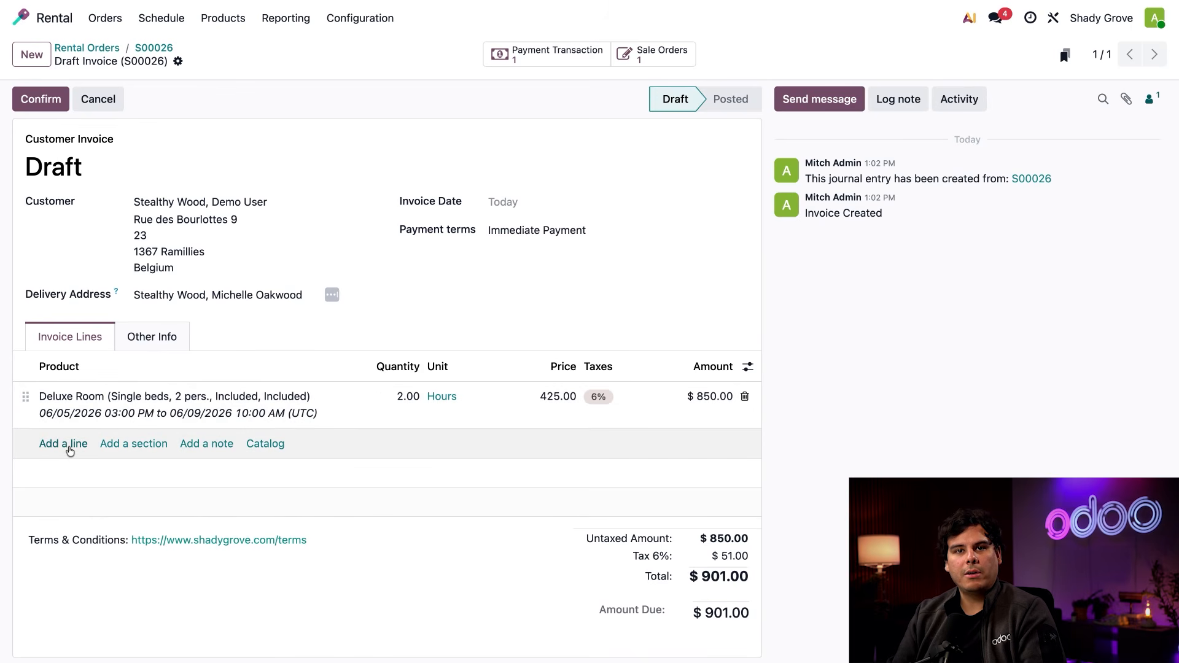
click(34, 98)
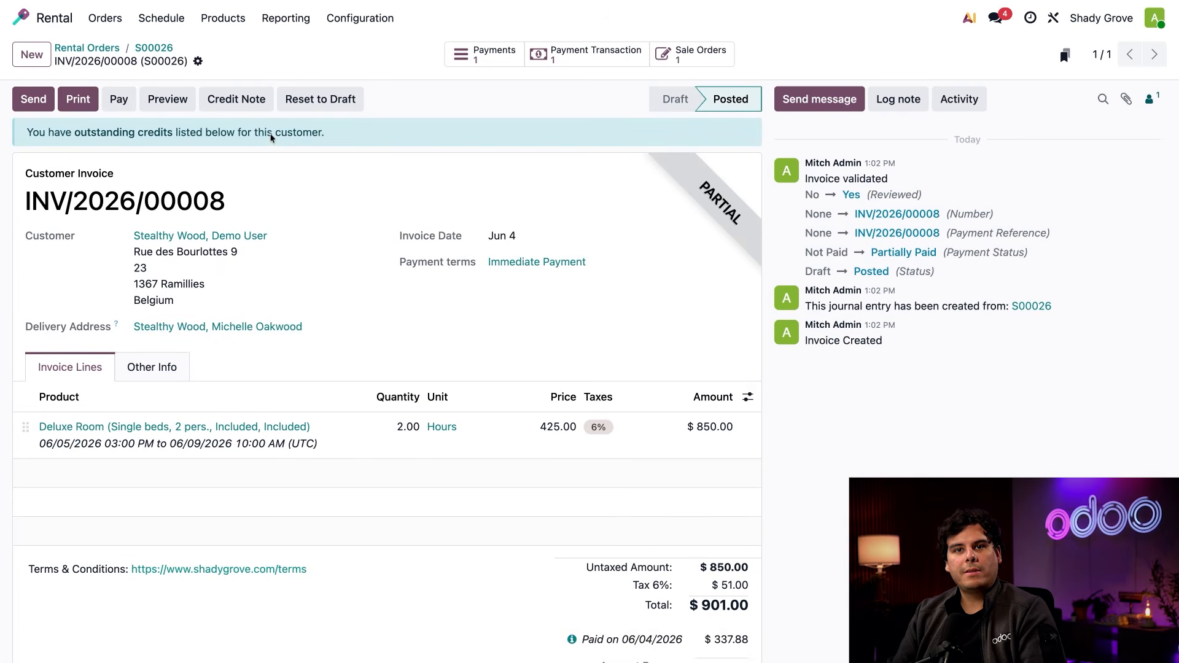